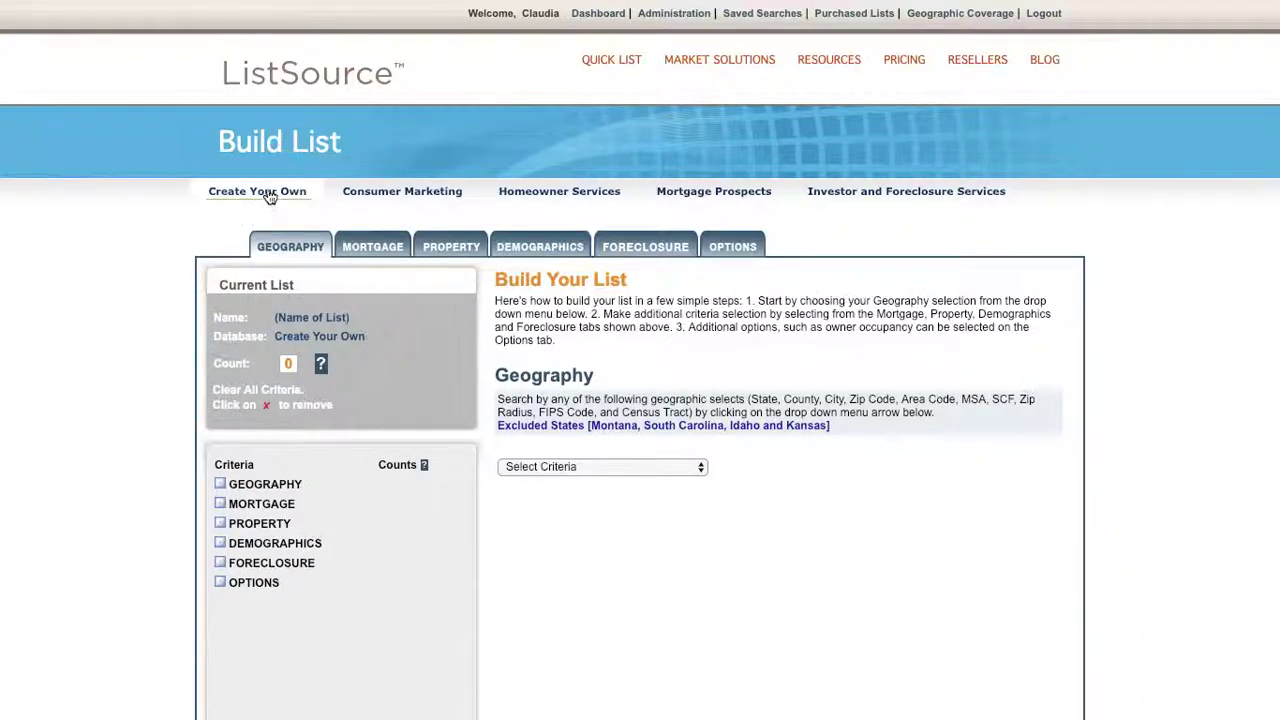
# Choose City as the geography criterion for the new list.
pyautogui.click(632, 466)
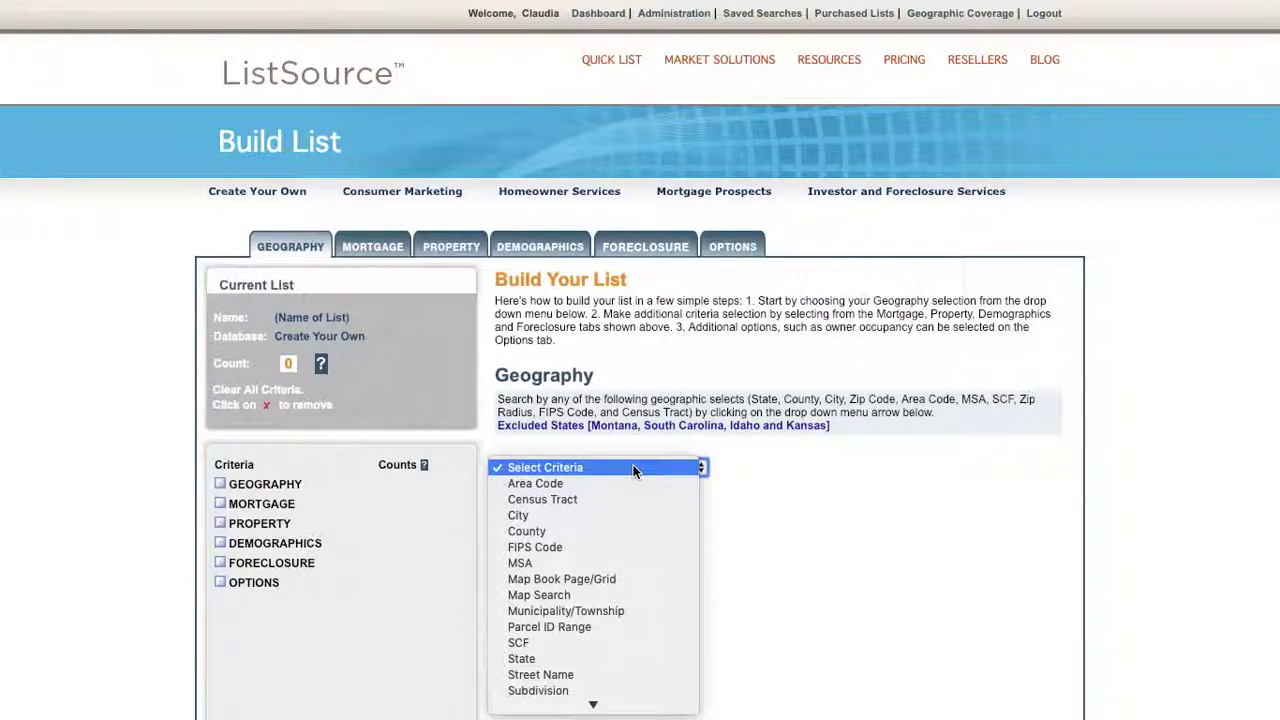
pyautogui.press('Down')
pyautogui.press('Down')
pyautogui.press('Down')
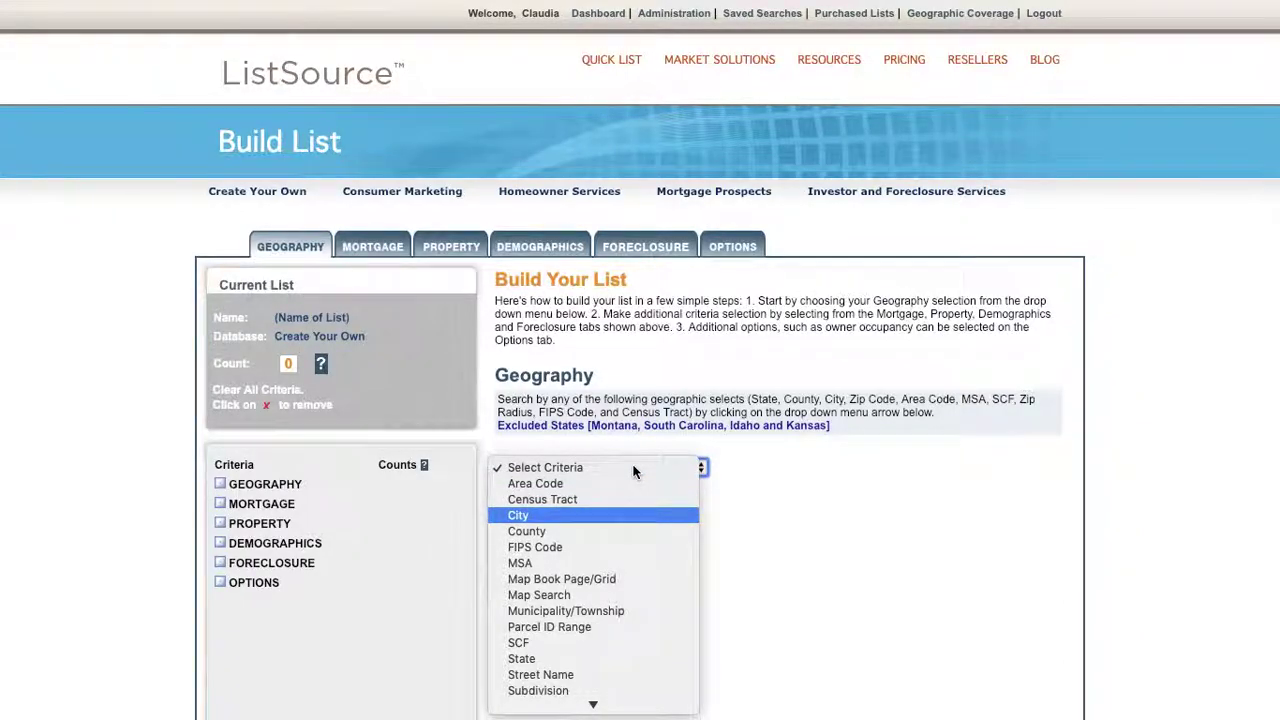
pyautogui.press('Return')
pyautogui.scroll(-3, 633, 471)
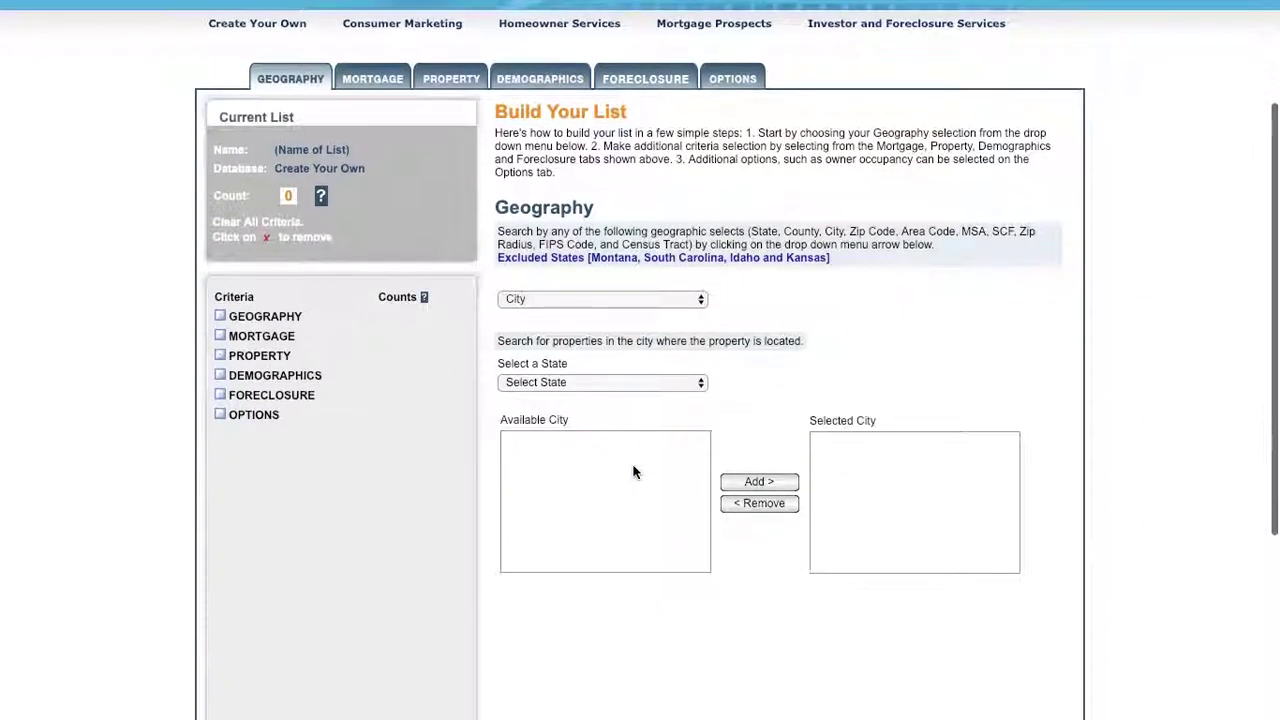
# Select Indiana as the state and add HAMMOND,IN to the selected cities.
pyautogui.click(614, 383)
pyautogui.press('i')
pyautogui.press('n')
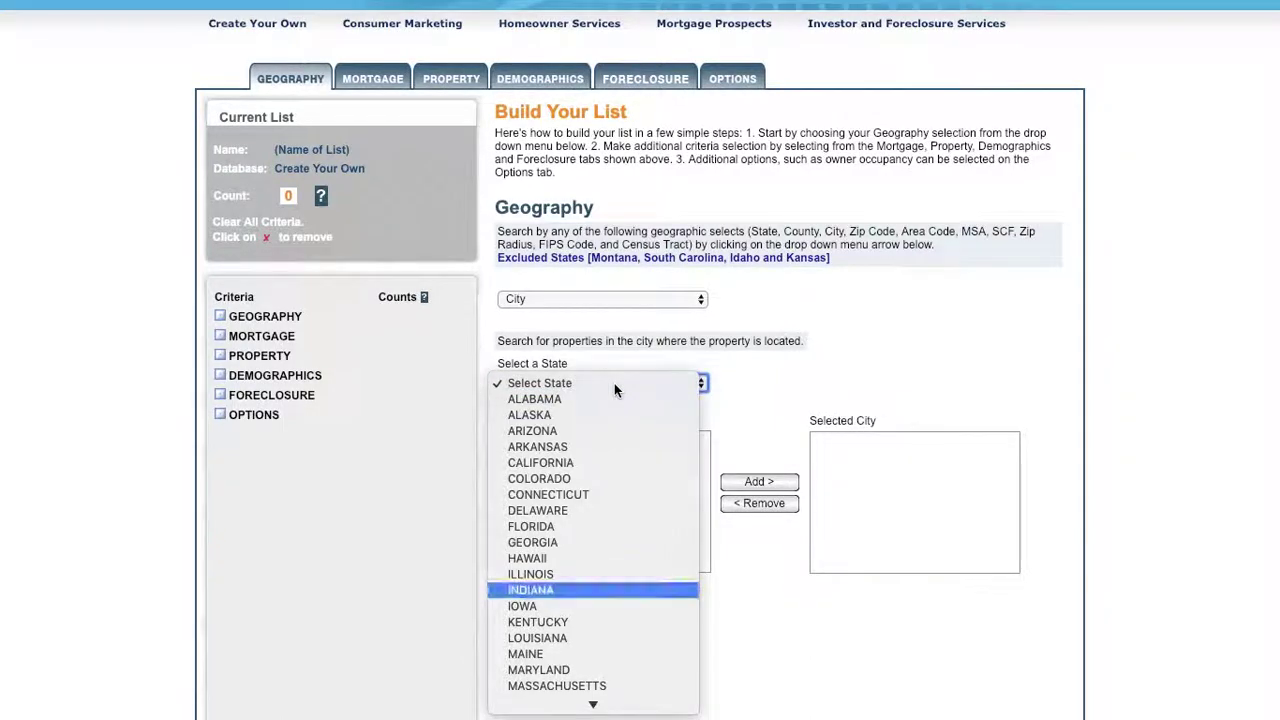
pyautogui.press('Return')
pyautogui.click(582, 480)
pyautogui.press('h')
pyautogui.press('a')
pyautogui.press('m')
pyautogui.press('m')
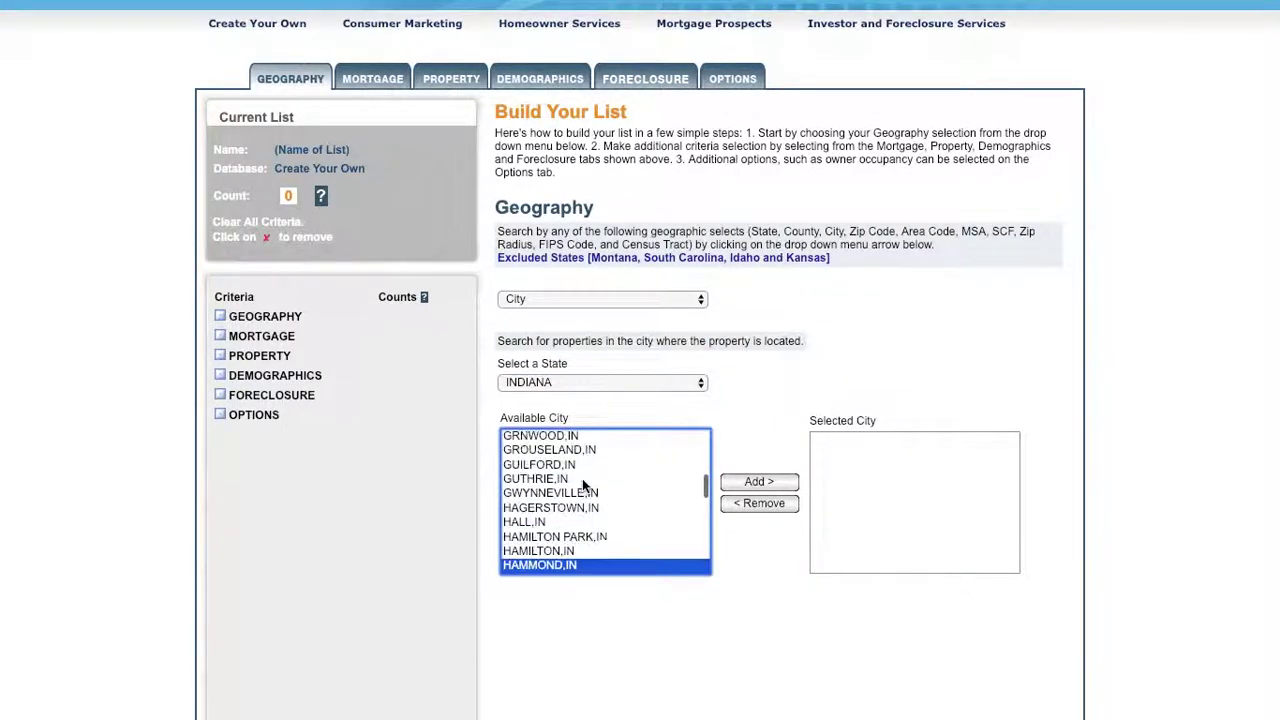
pyautogui.click(752, 483)
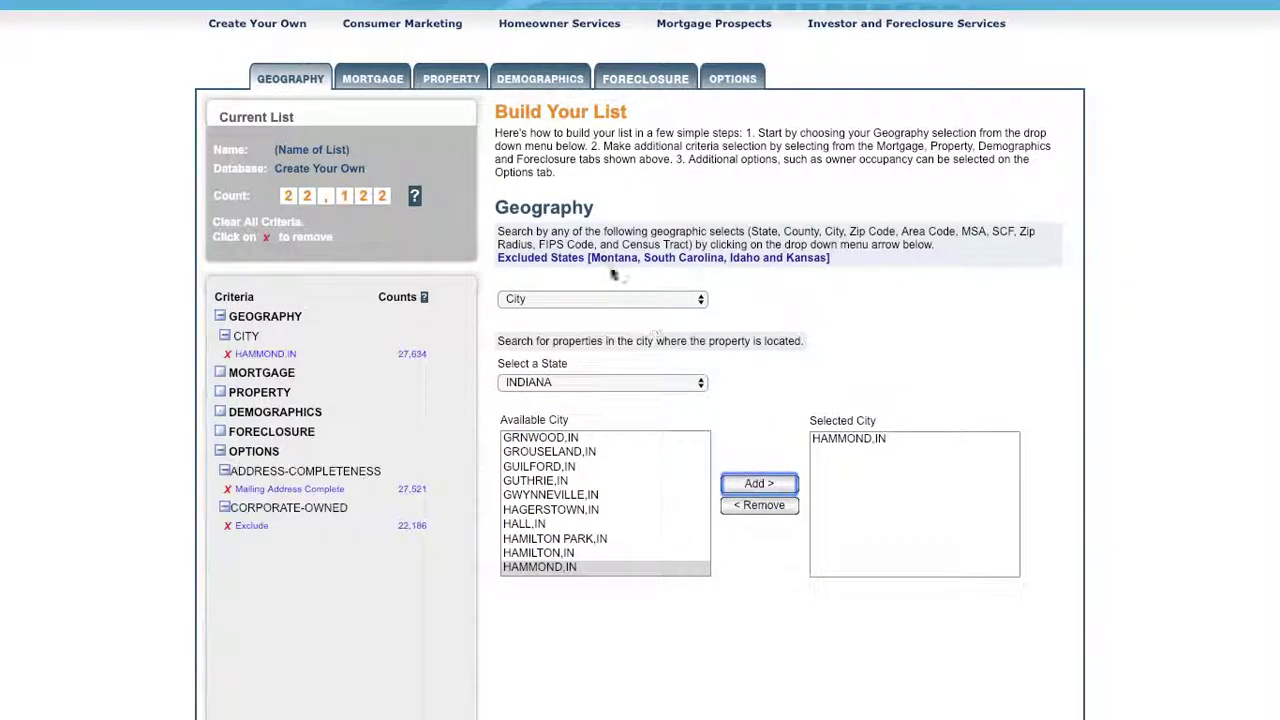
# Add a Property Type criterion using the preset selection Single Family Residences 1-4 Units.
pyautogui.click(459, 80)
pyautogui.click(600, 197)
pyautogui.press('p')
pyautogui.press('r')
pyautogui.press('o')
pyautogui.press('Return')
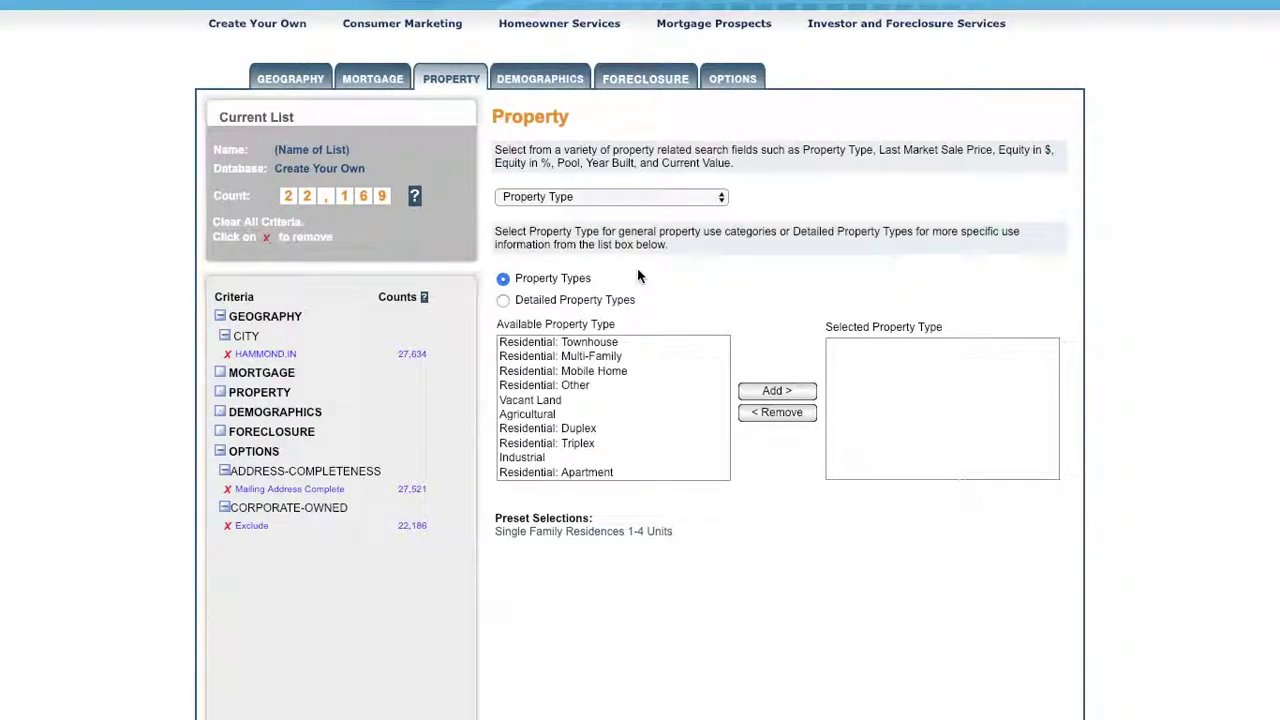
pyautogui.click(583, 534)
pyautogui.click(790, 560)
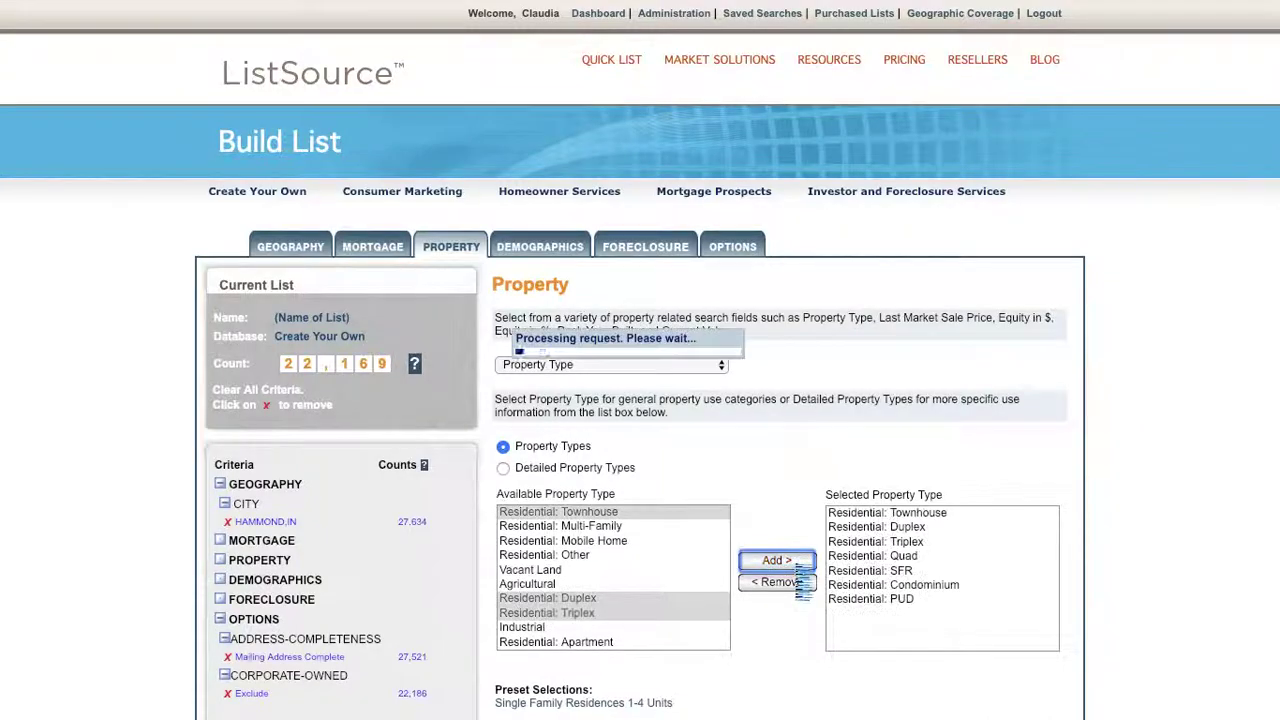
# Add a Last Market Sale Date criterion covering 01/21/2018 to 01/21/2019, searched by month/year.
pyautogui.click(656, 366)
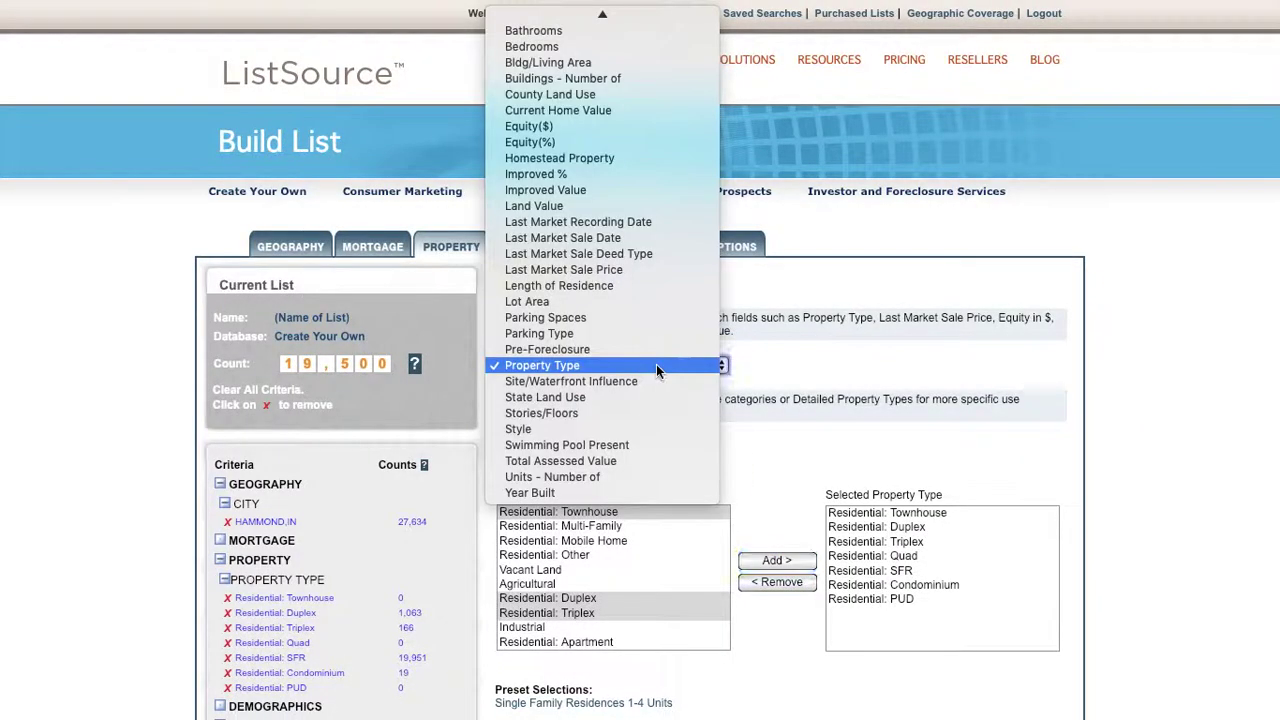
pyautogui.write('last market sa')
pyautogui.press('Return')
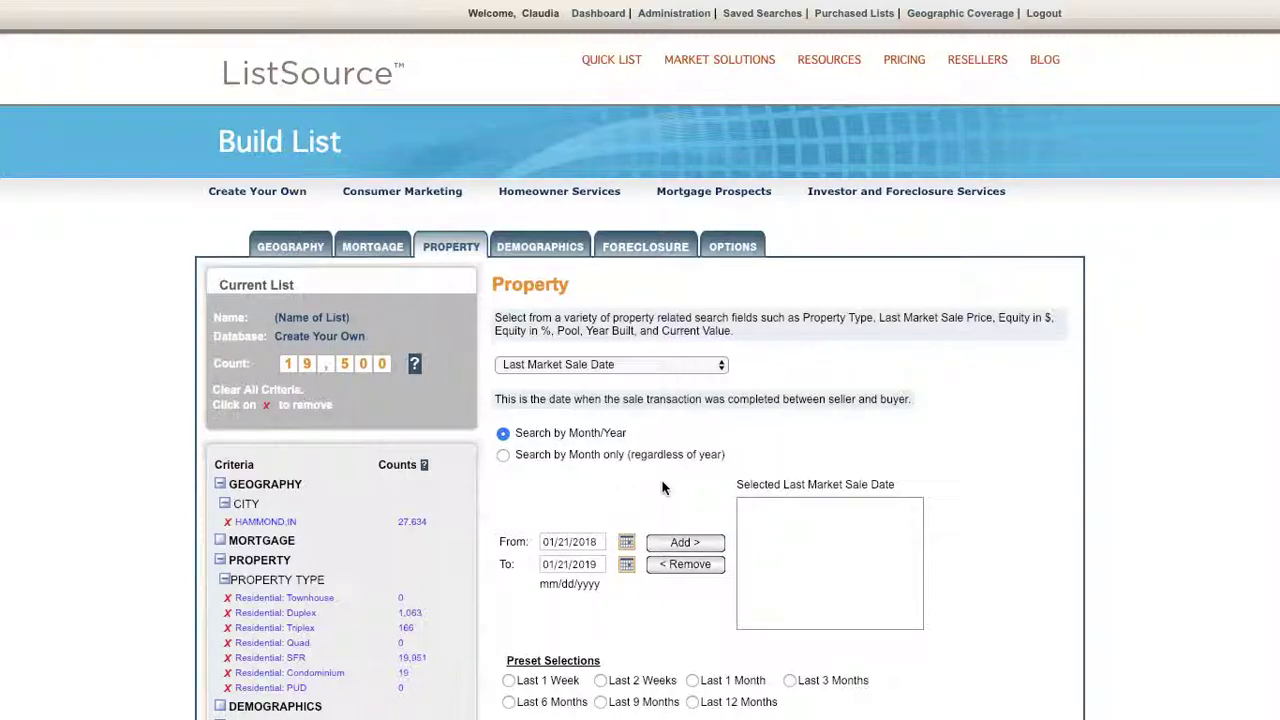
pyautogui.click(683, 543)
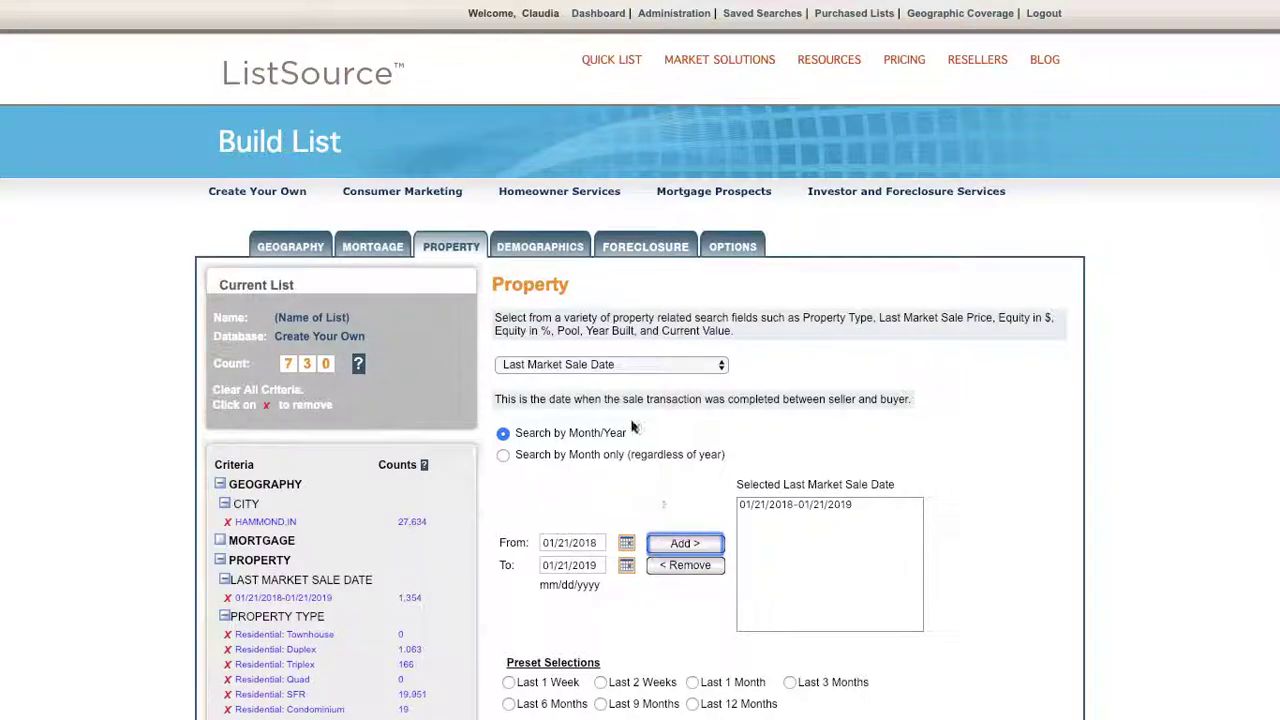
# Add an Equity(%) property criterion with a custom range from 99 to 100.
pyautogui.click(607, 365)
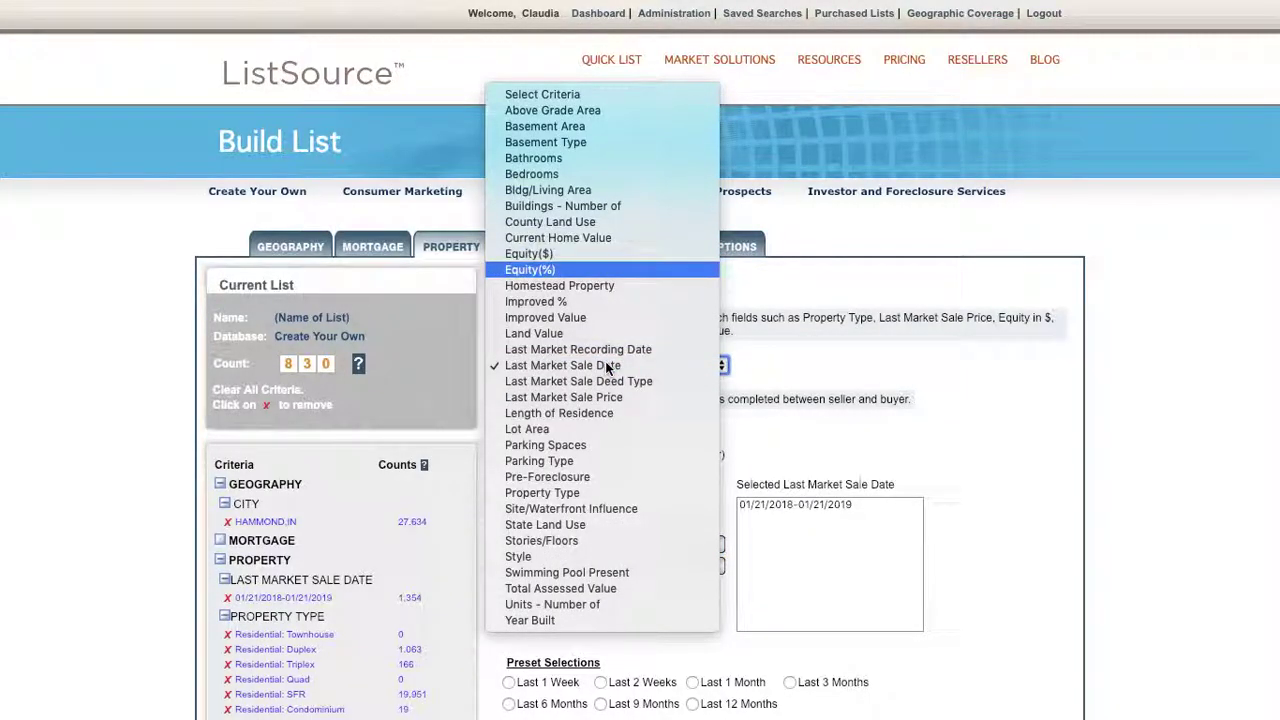
pyautogui.click(530, 269)
pyautogui.scroll(-2, 618, 449)
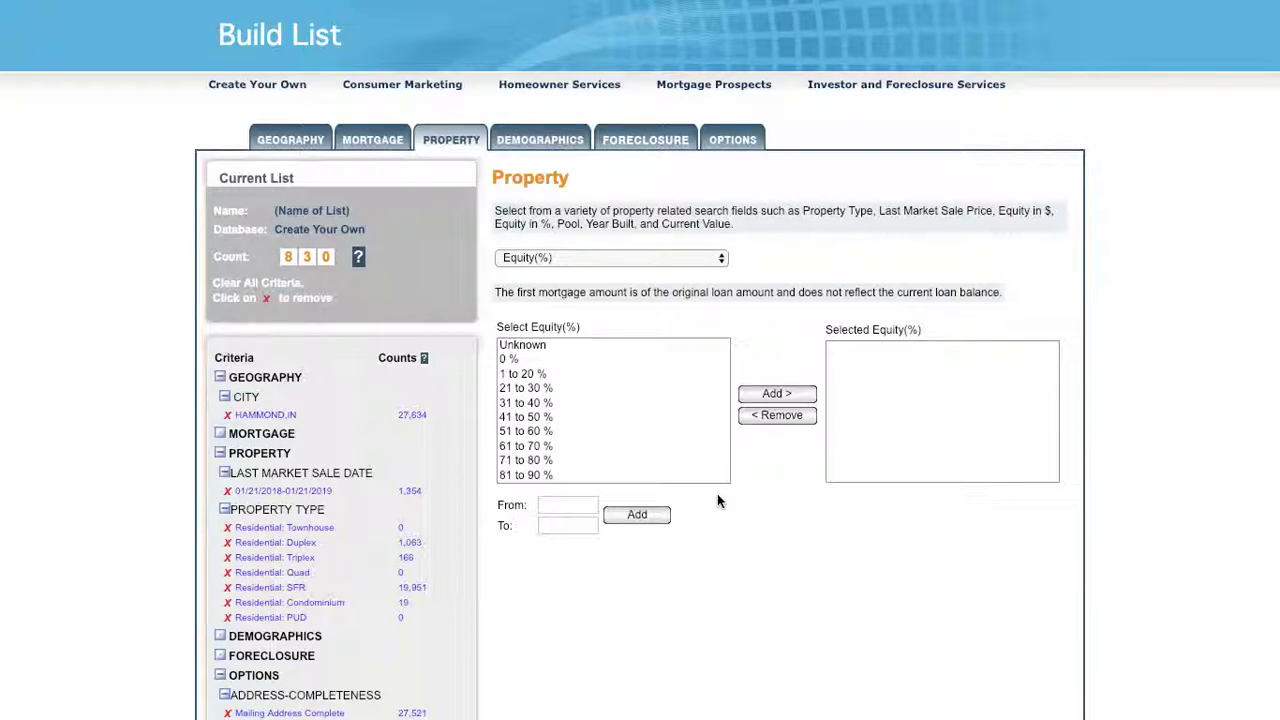
pyautogui.click(589, 505)
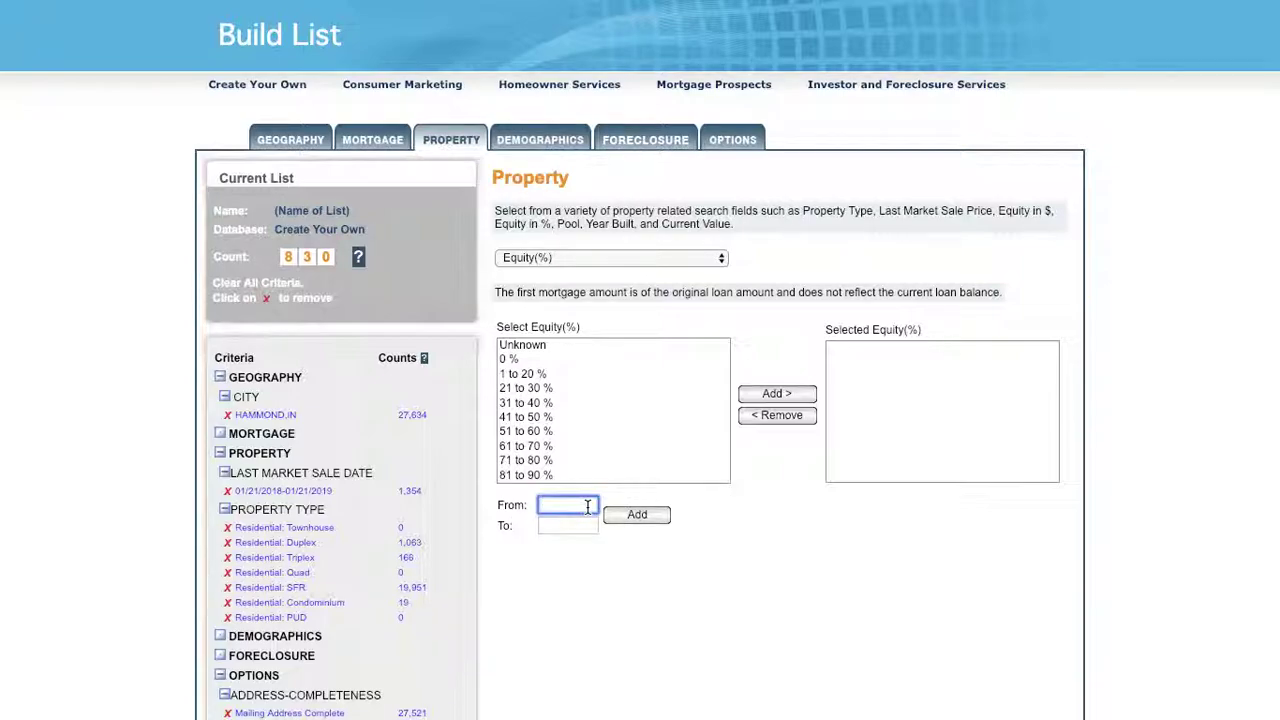
pyautogui.write('99')
pyautogui.press('Tab')
pyautogui.write('100')
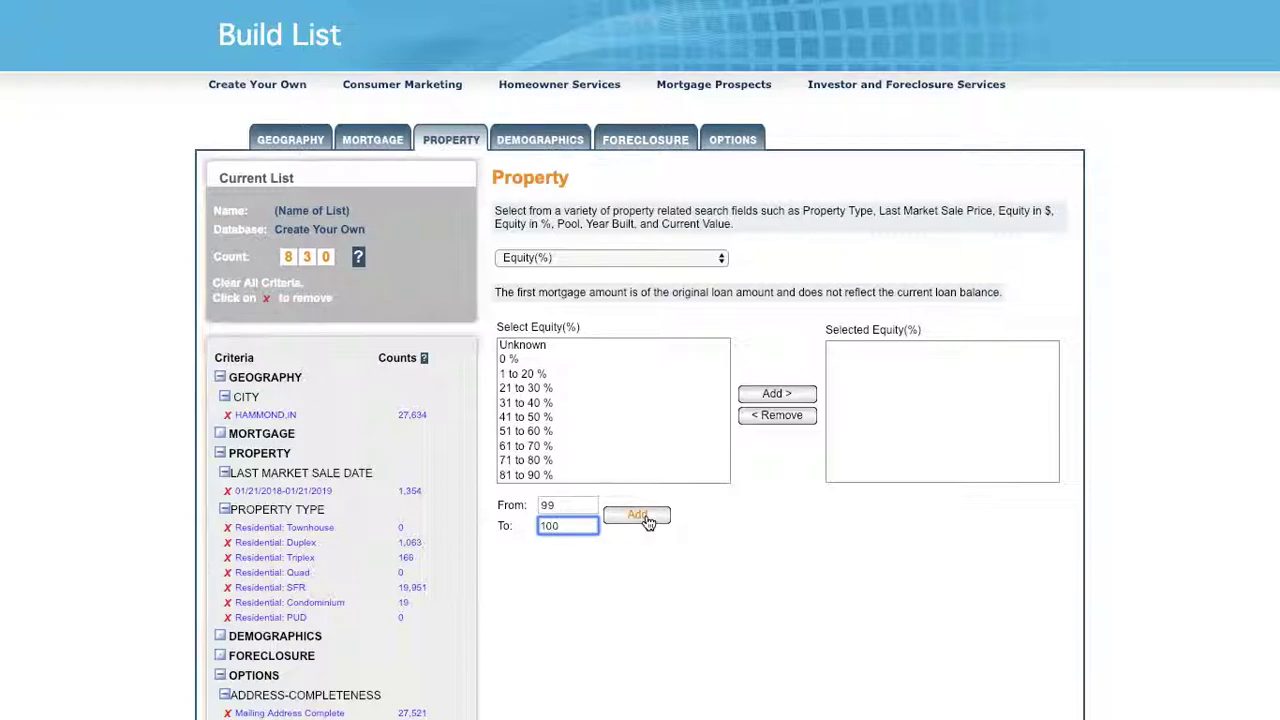
pyautogui.click(645, 517)
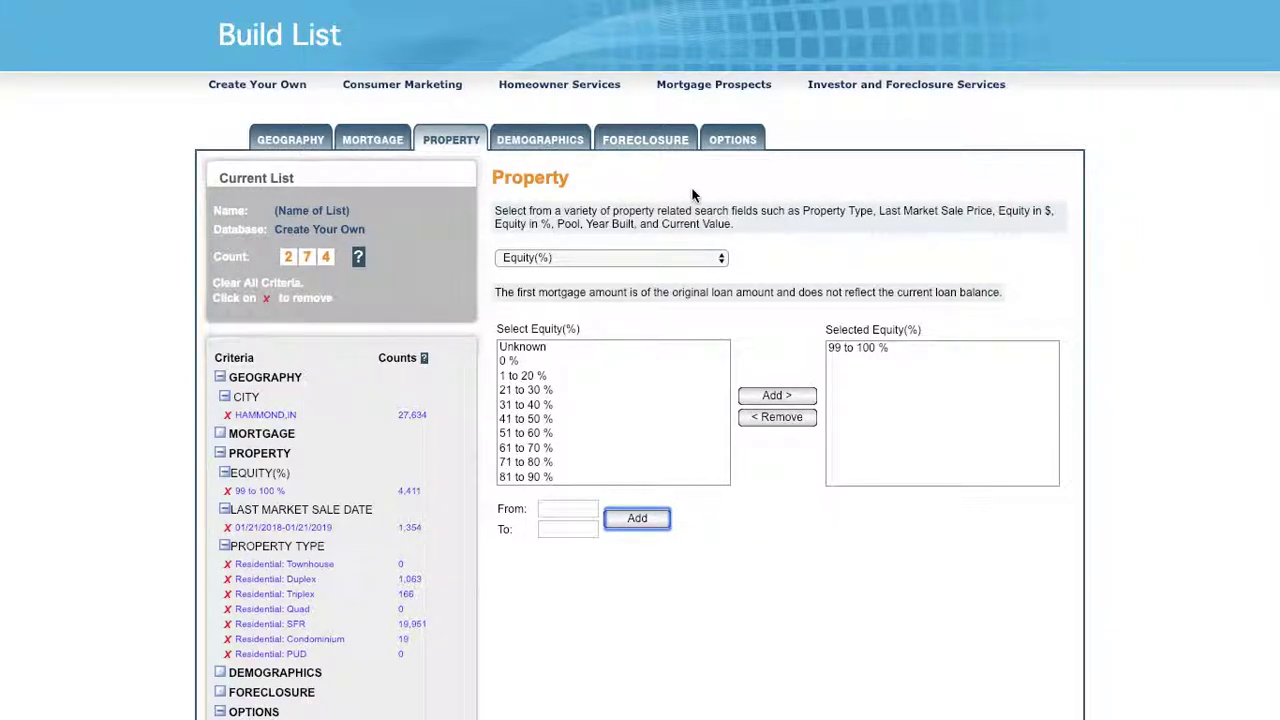
# In the list options, set the owner occupied status to Absentee Owned and corporate-owned properties to No Preference.
pyautogui.click(745, 142)
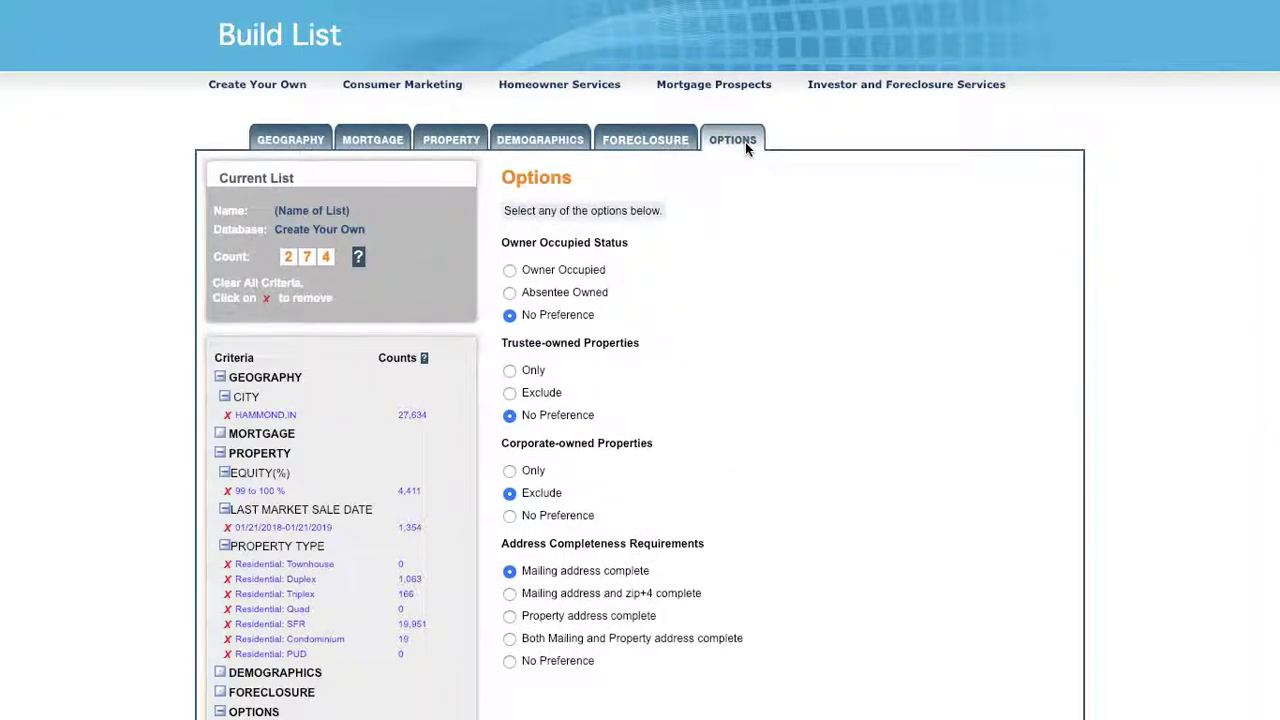
pyautogui.click(509, 293)
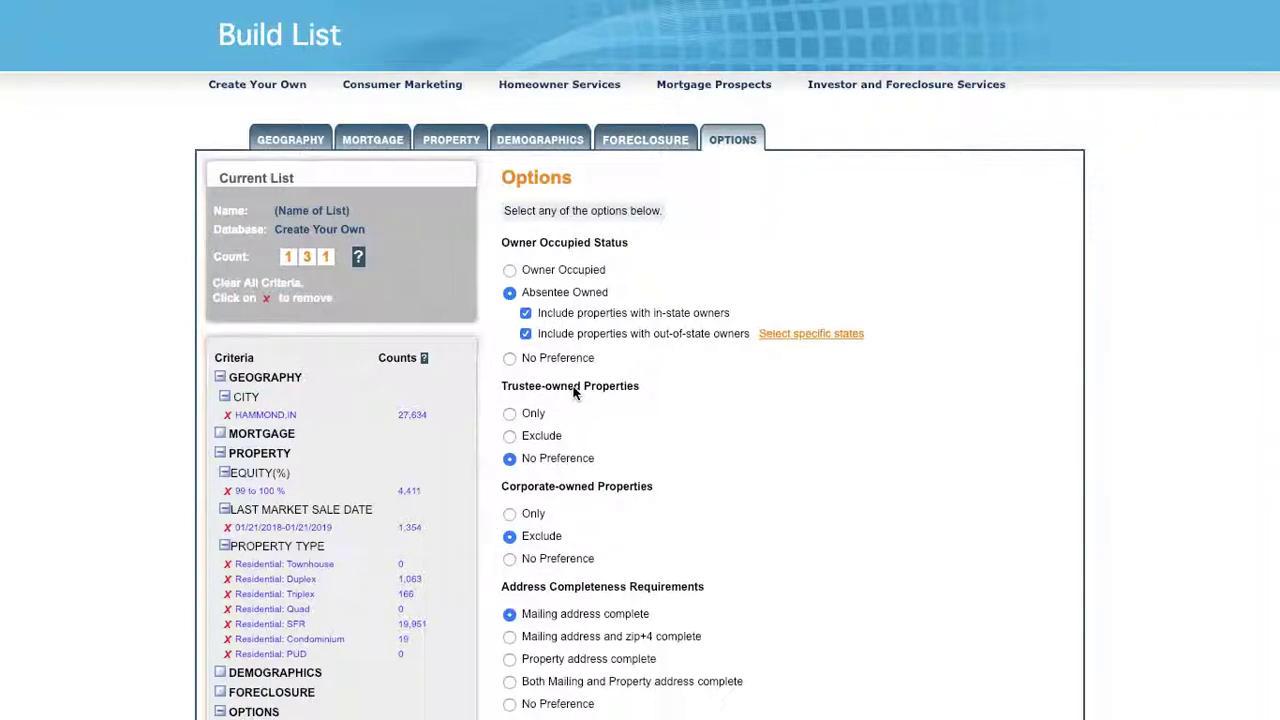
pyautogui.click(510, 560)
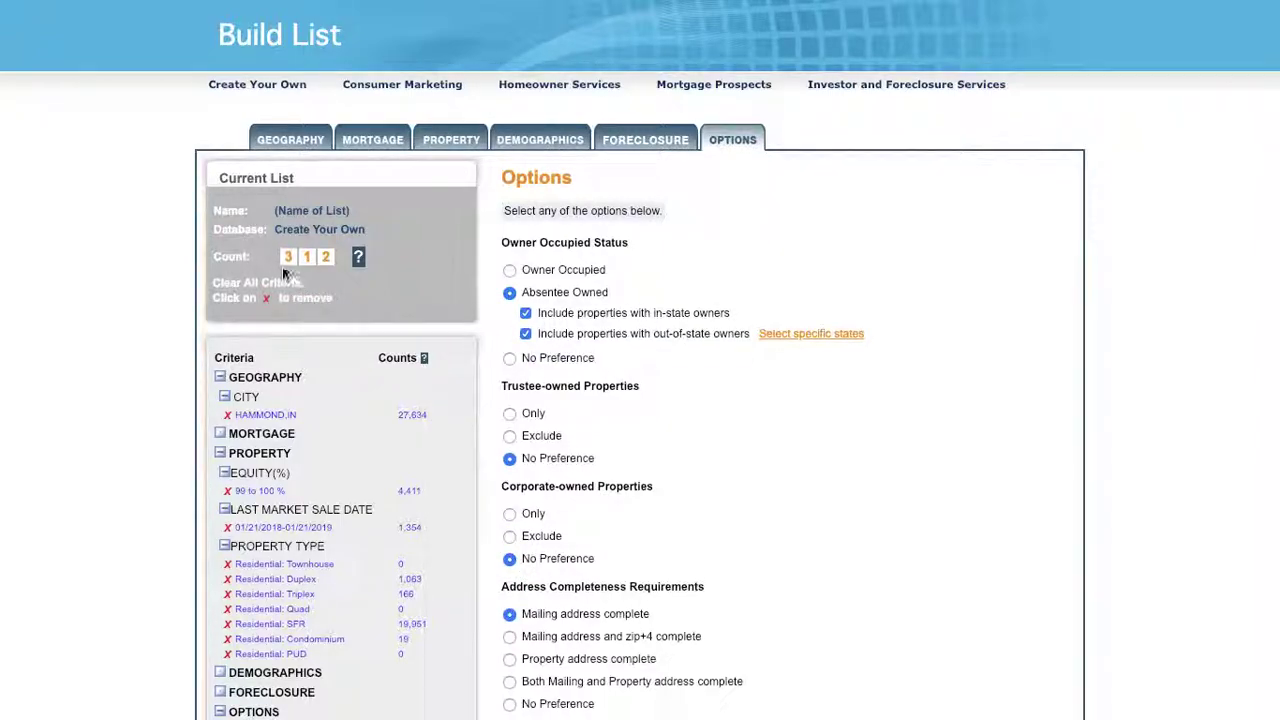
pyautogui.click(510, 537)
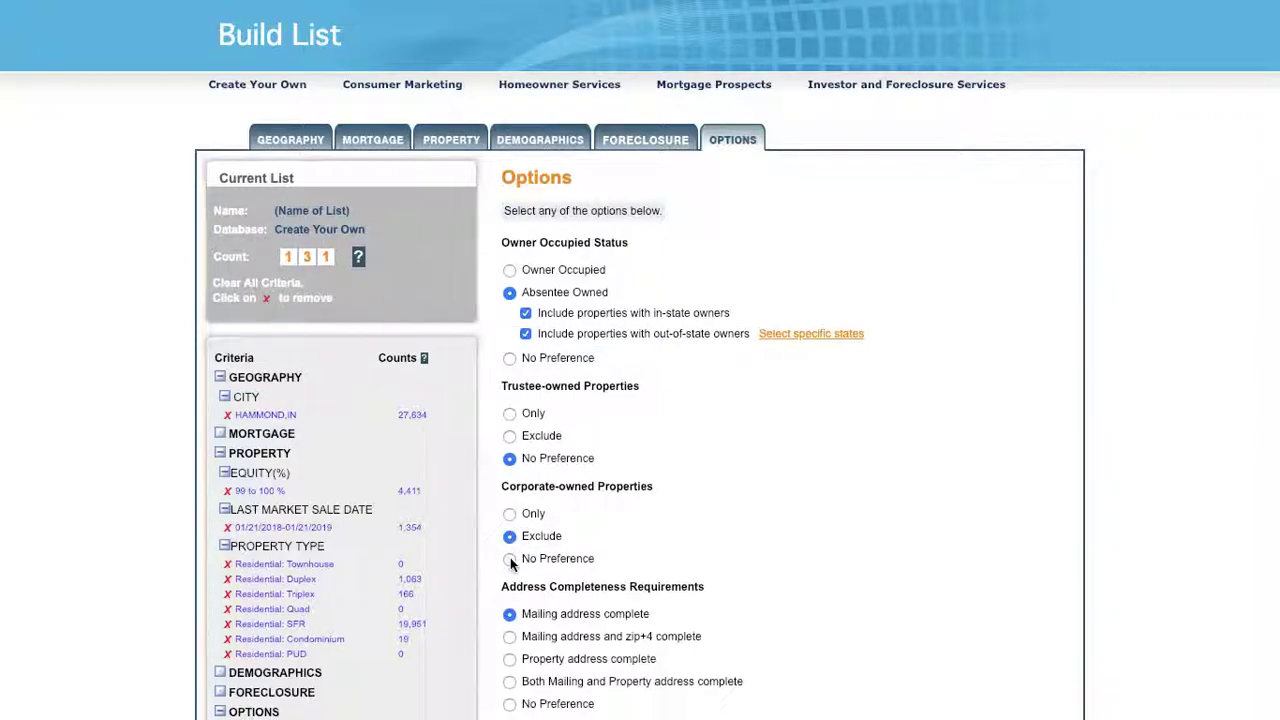
pyautogui.click(510, 560)
# Proceed to purchase the list built from the chosen criteria.
pyautogui.scroll(-5, 835, 487)
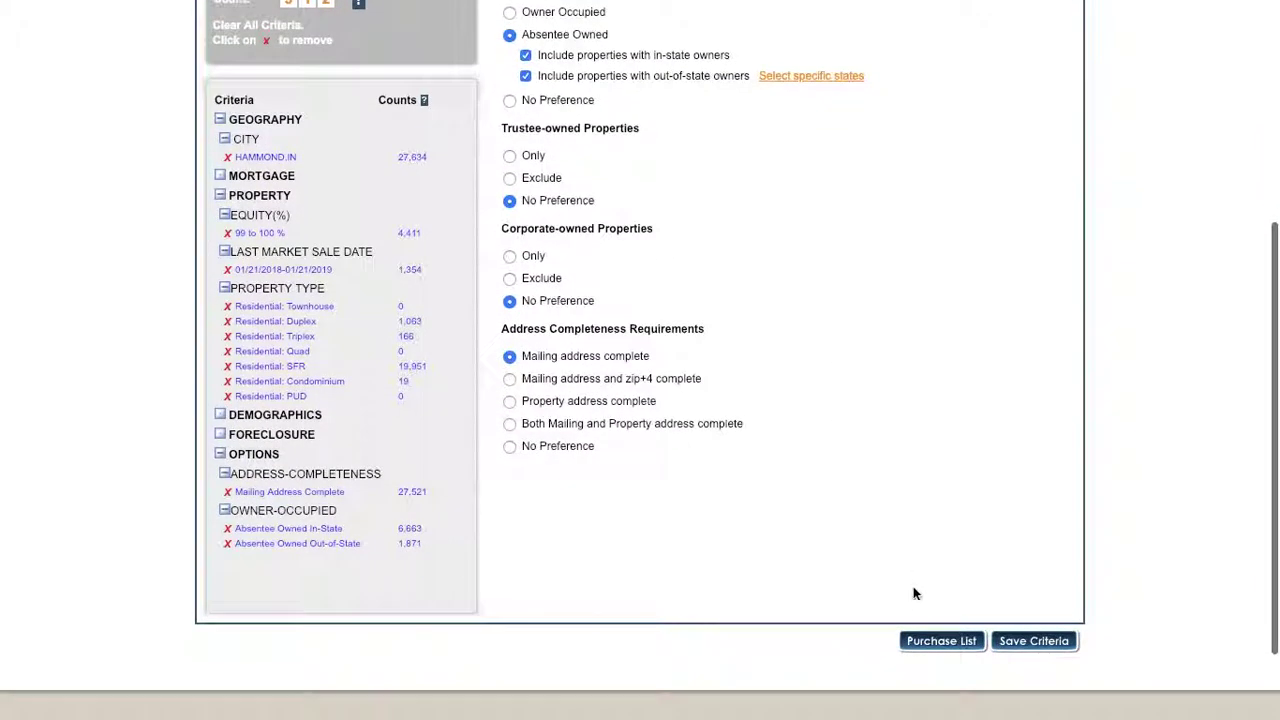
pyautogui.click(941, 642)
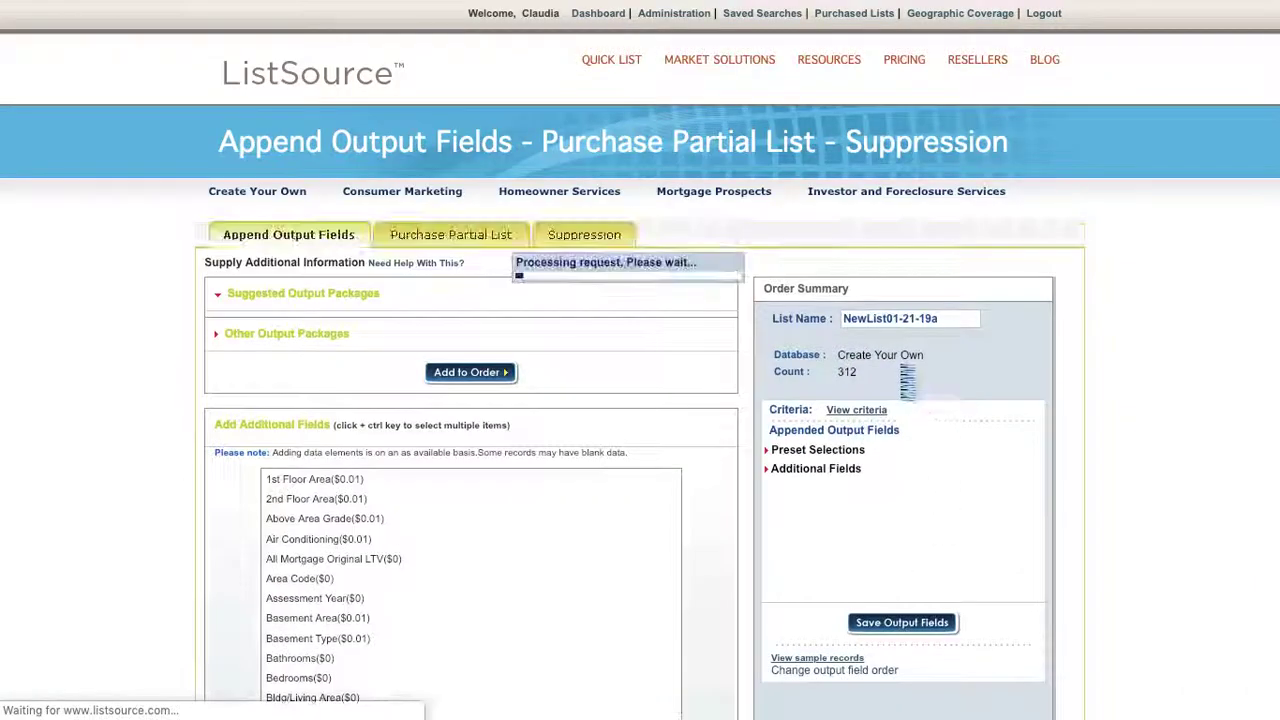
# Try removing duplicate property mailing addresses from the order, and turn the option back off.
pyautogui.scroll(-5, 778, 416)
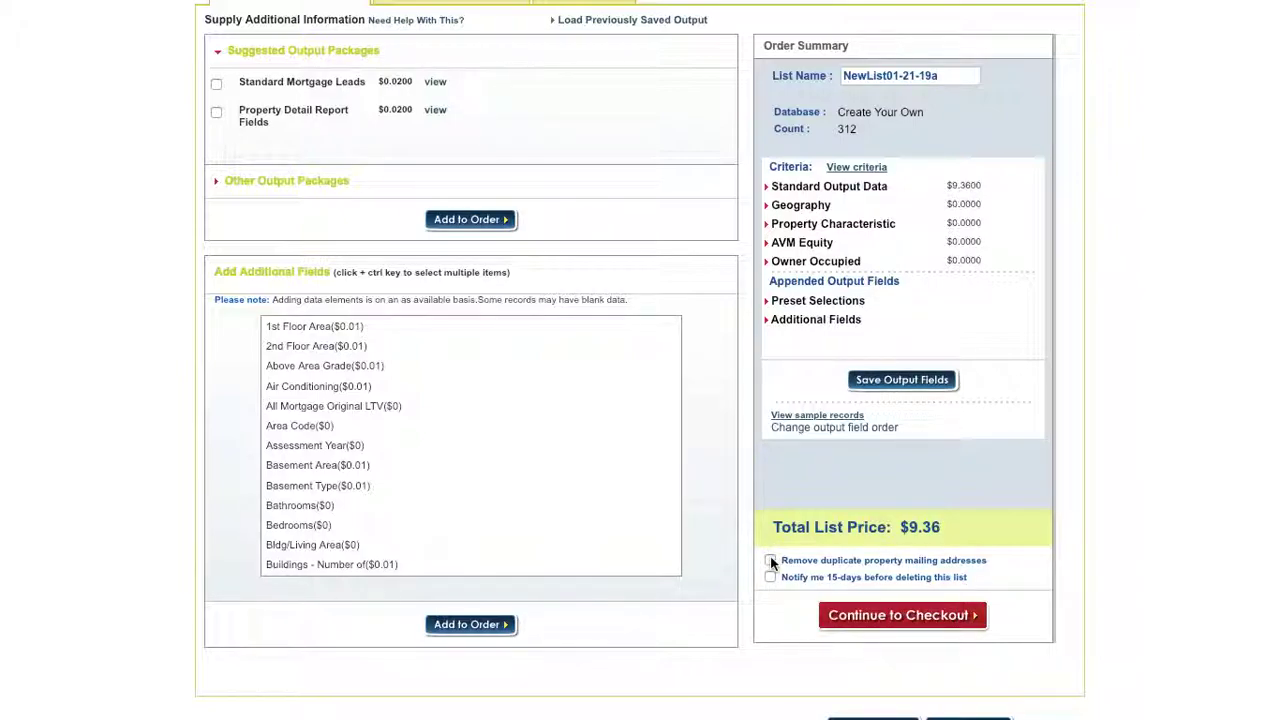
pyautogui.click(770, 560)
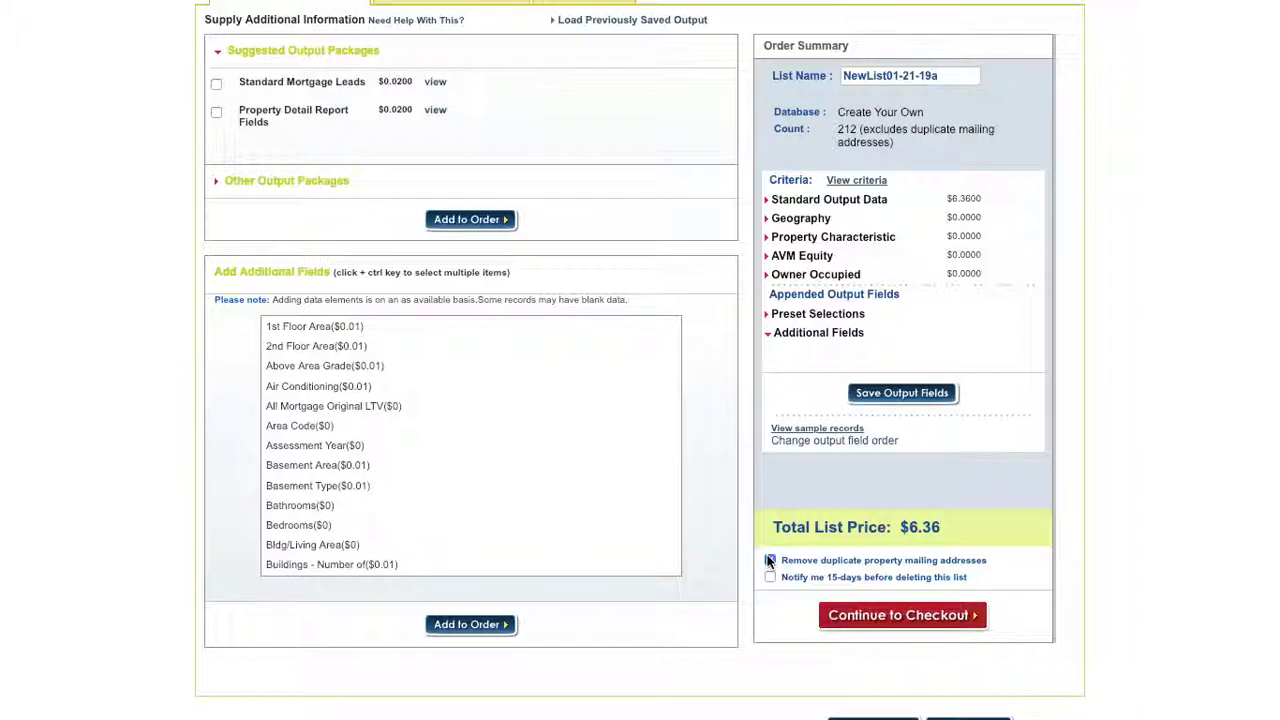
pyautogui.click(770, 561)
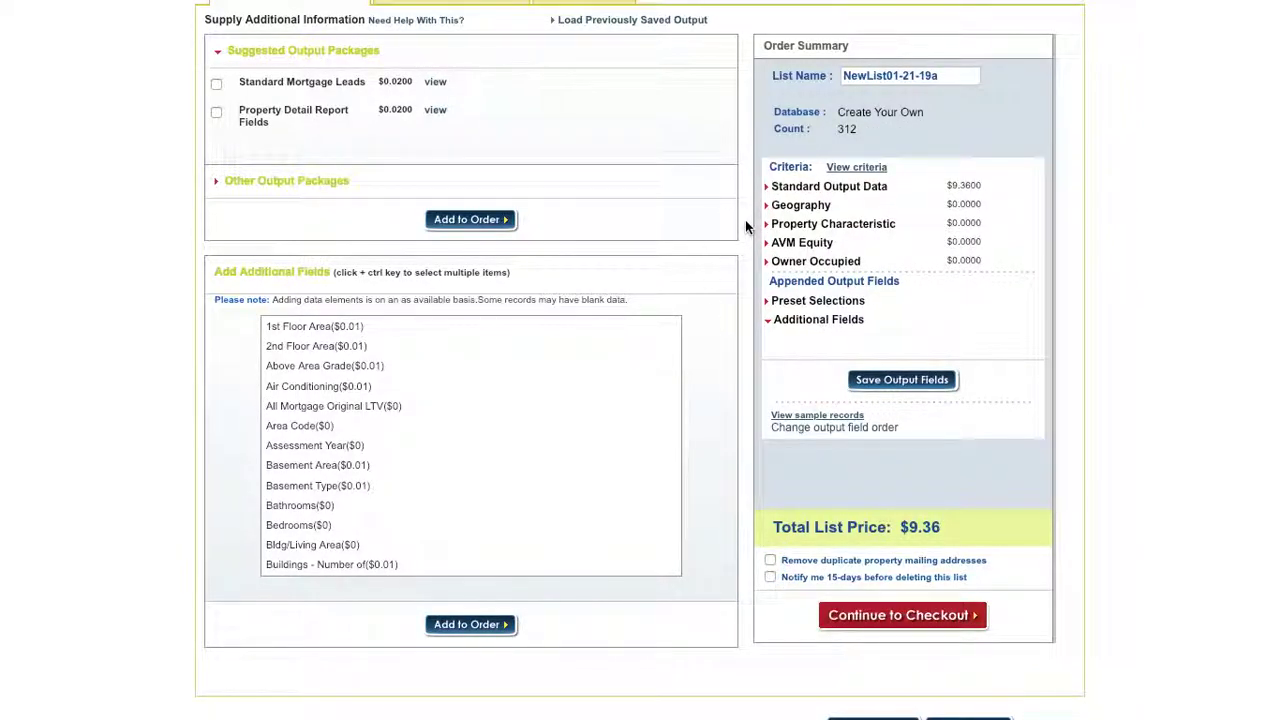
pyautogui.scroll(1, 745, 226)
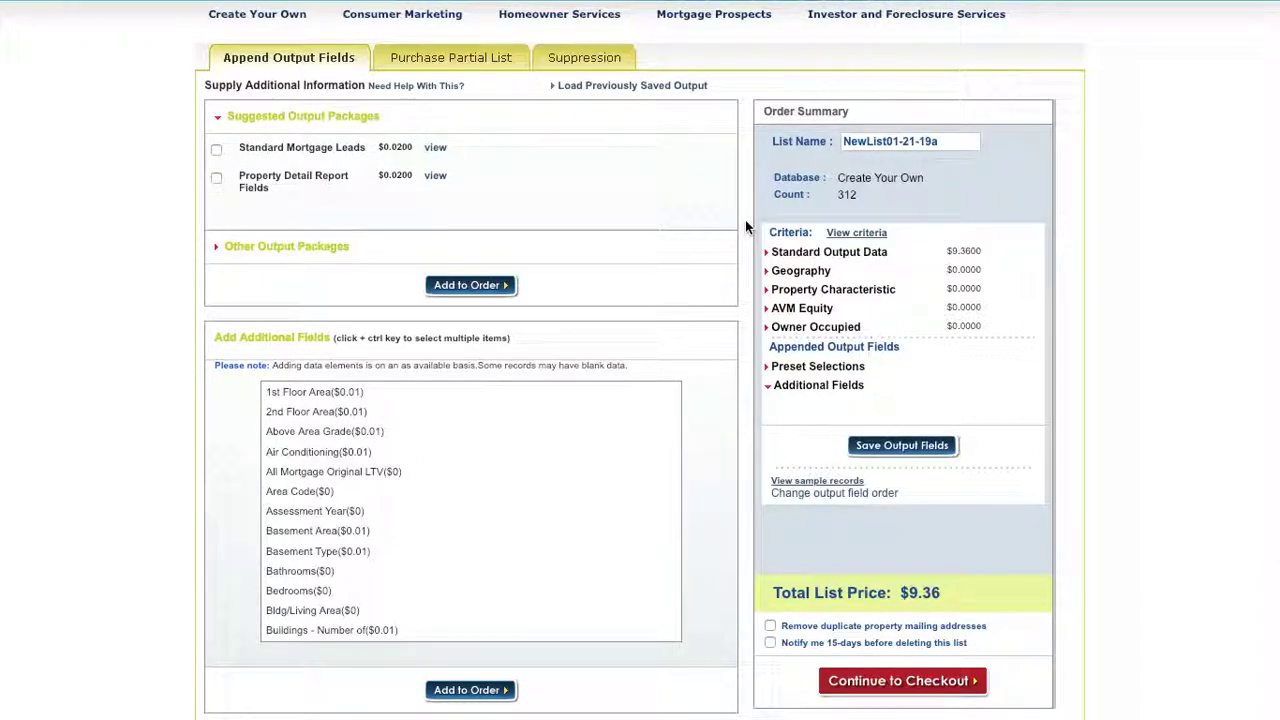